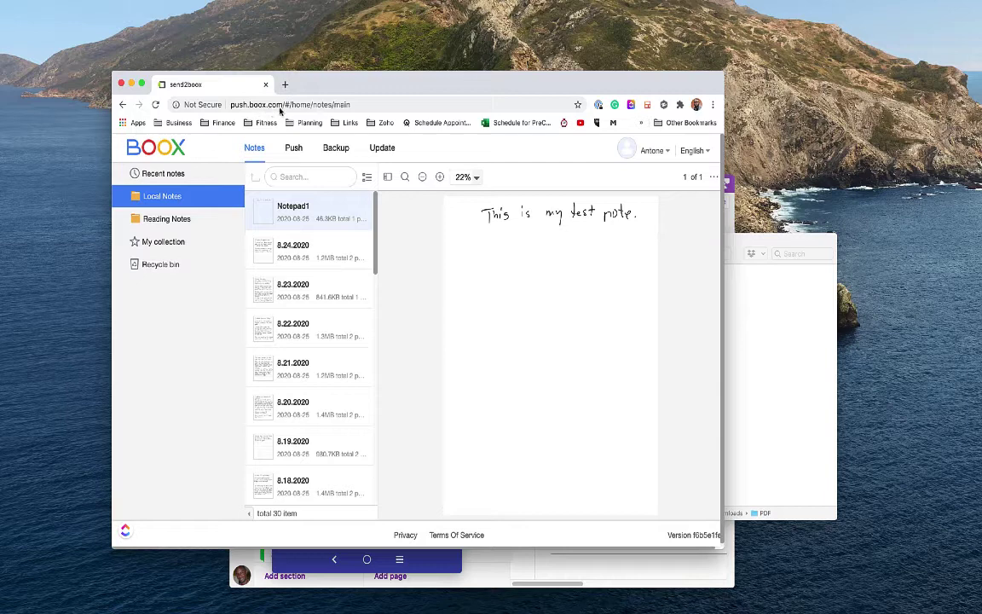
# Step: Look through the notes in My collection, then return to the Local Notes list
pyautogui.moveTo(659, 155)
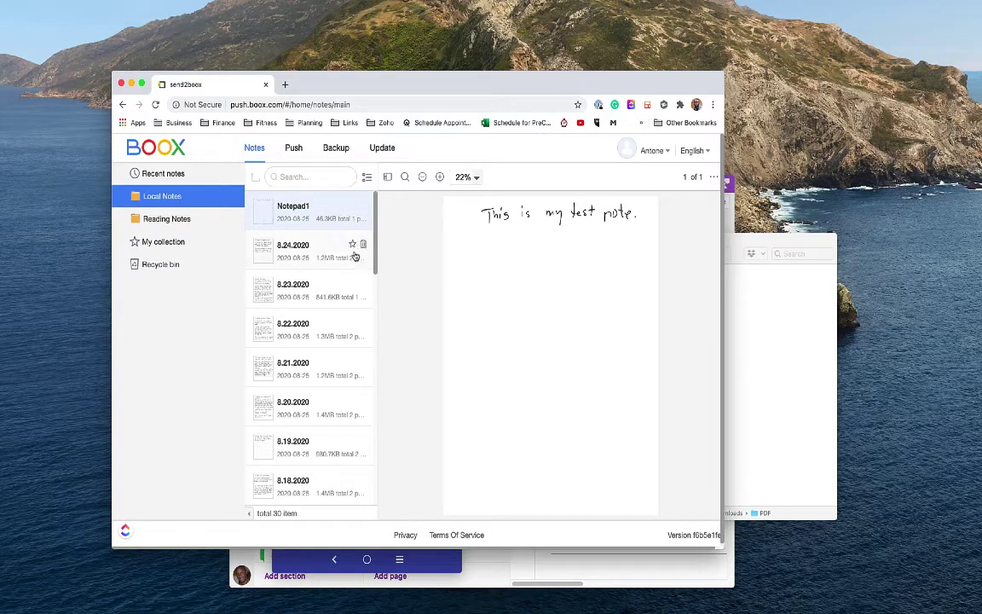
pyautogui.click(166, 242)
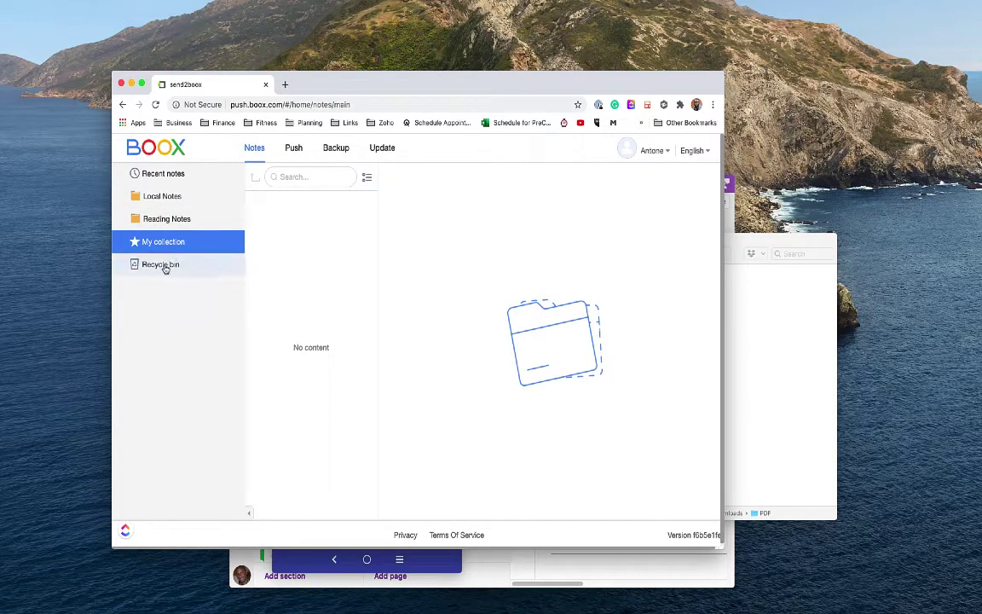
pyautogui.click(150, 198)
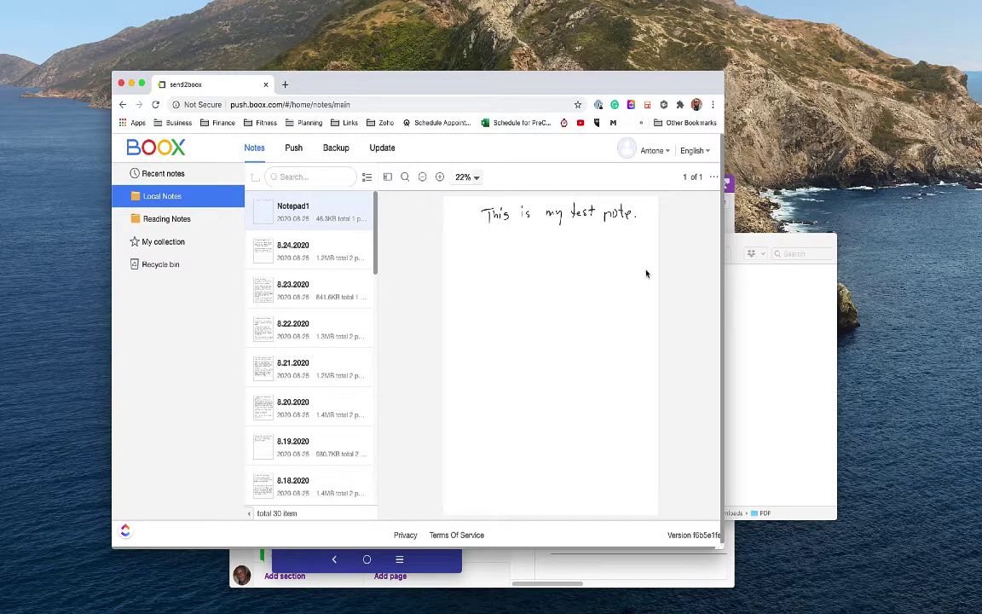
# Step: Widen the browser window for a bigger preview and try the notes search box without searching
pyautogui.moveTo(723, 262); pyautogui.dragTo(791, 261)
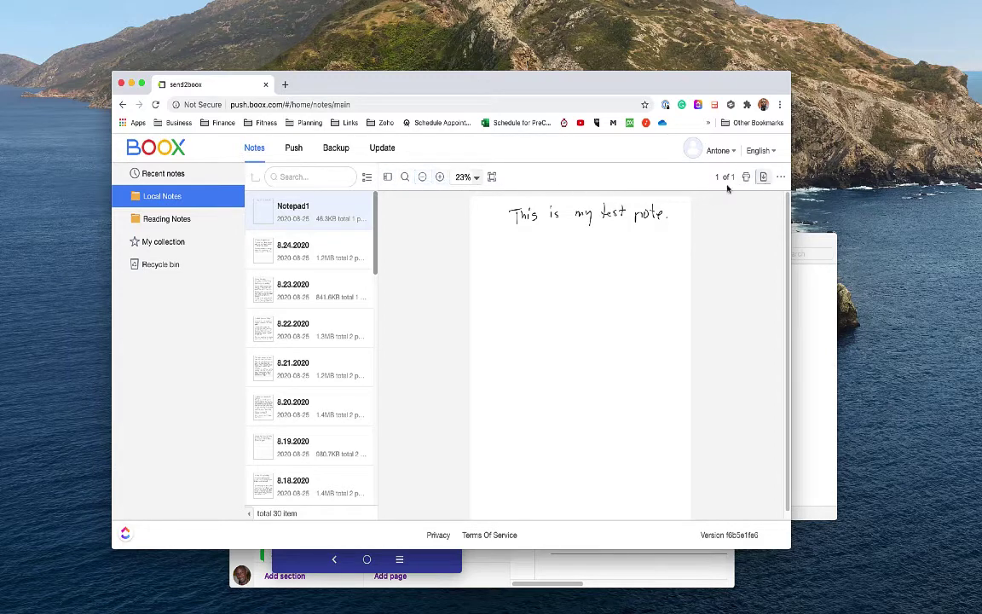
pyautogui.click(289, 177)
pyautogui.click(302, 211)
# Step: Toggle page thumbnails on and off, zoom the note between 20% and 30%, and view preset zoom levels
pyautogui.click(388, 177)
pyautogui.click(388, 178)
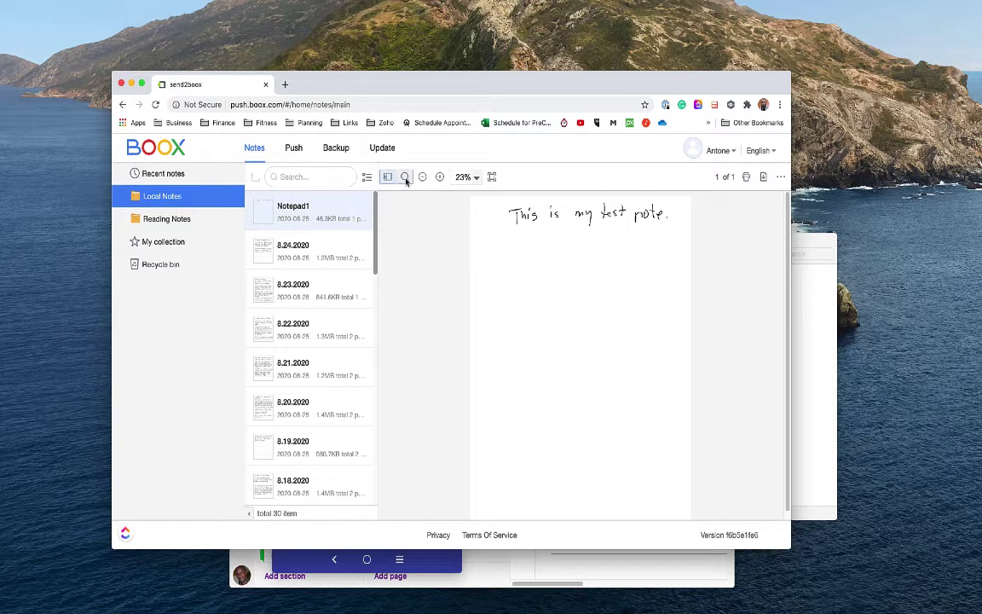
pyautogui.click(422, 178)
pyautogui.click(438, 177)
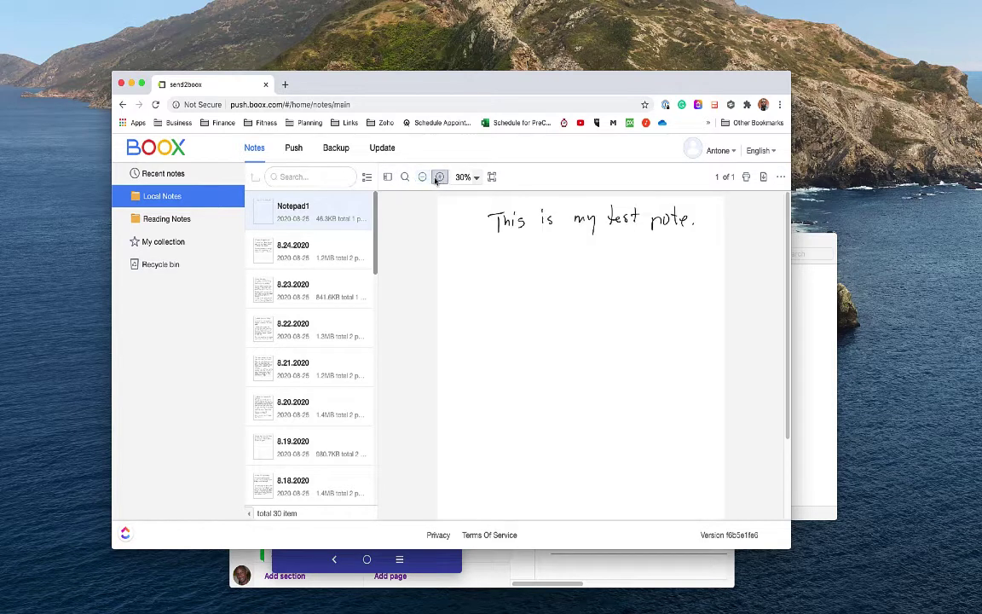
pyautogui.click(422, 177)
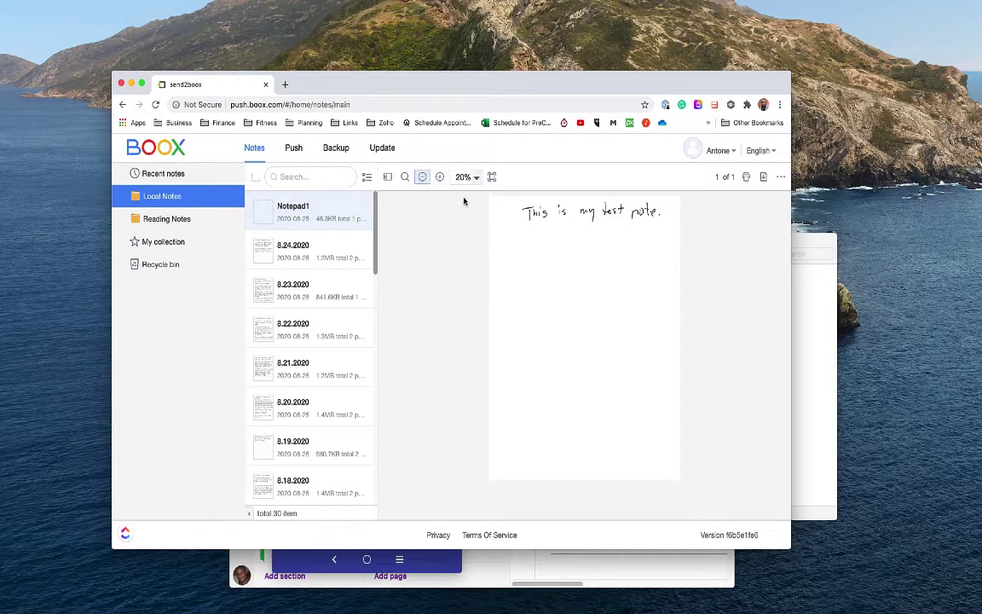
pyautogui.click(475, 177)
# Step: Rotate the note page clockwise through a full turn until it reads upright again
pyautogui.click(780, 177)
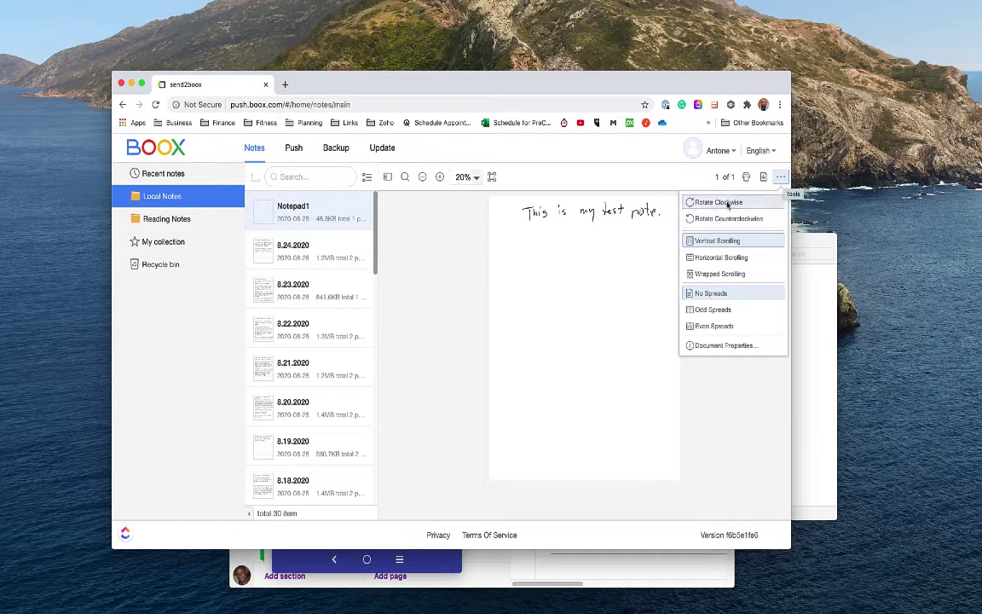
pyautogui.click(720, 202)
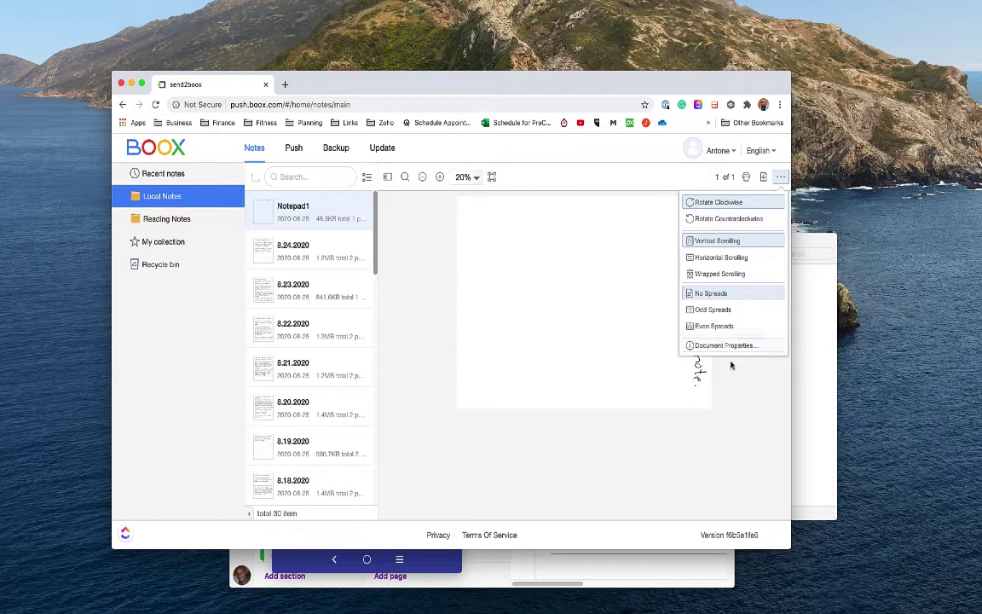
pyautogui.click(781, 180)
pyautogui.click(780, 178)
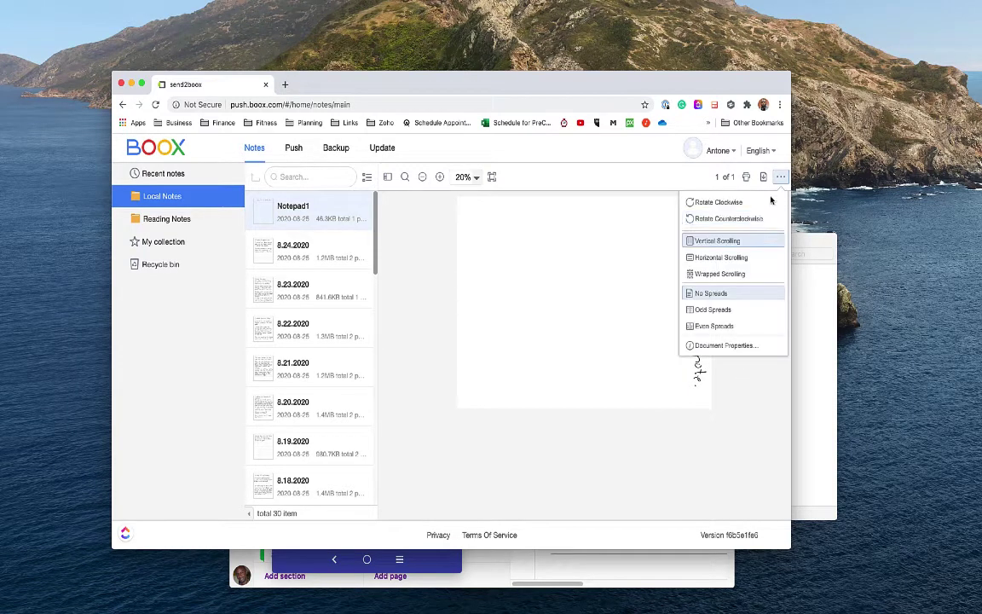
pyautogui.click(731, 205)
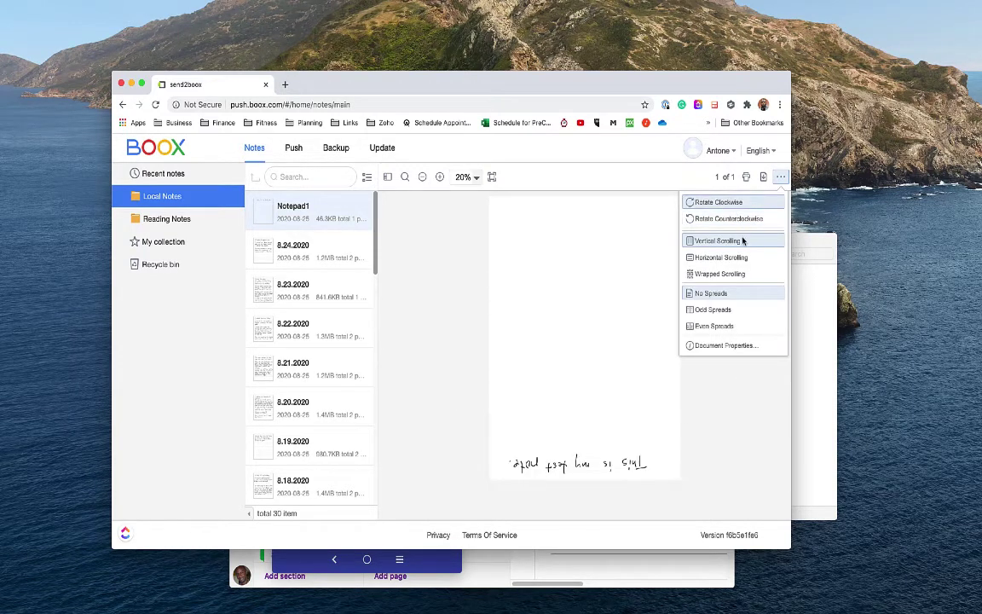
pyautogui.click(733, 221)
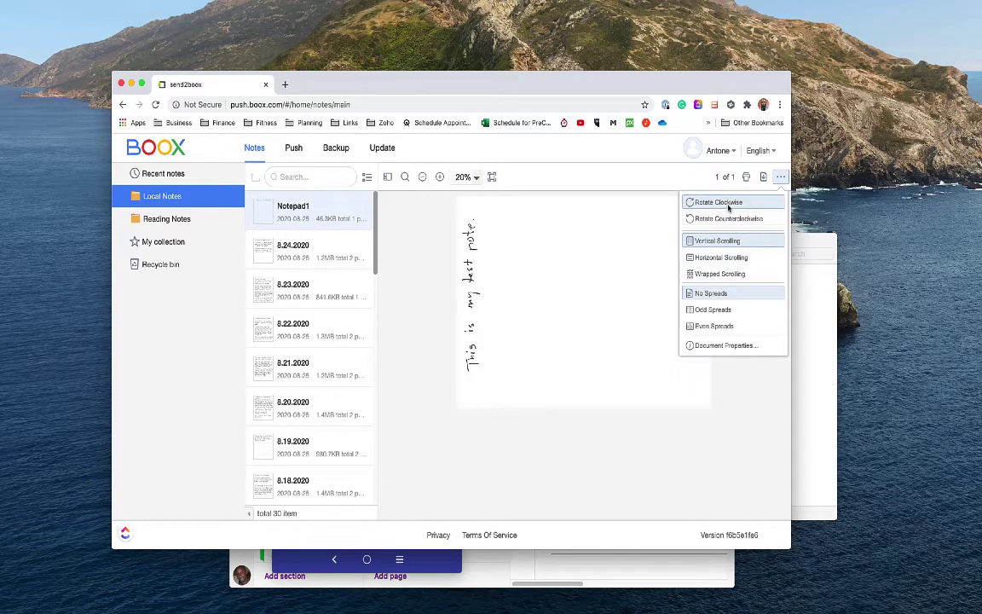
pyautogui.click(733, 221)
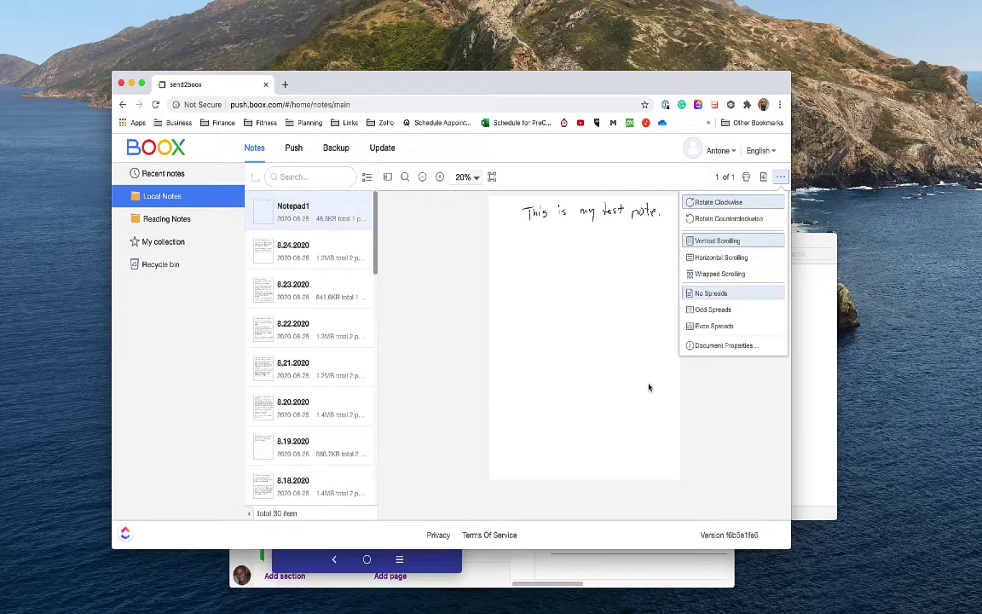
pyautogui.click(721, 310)
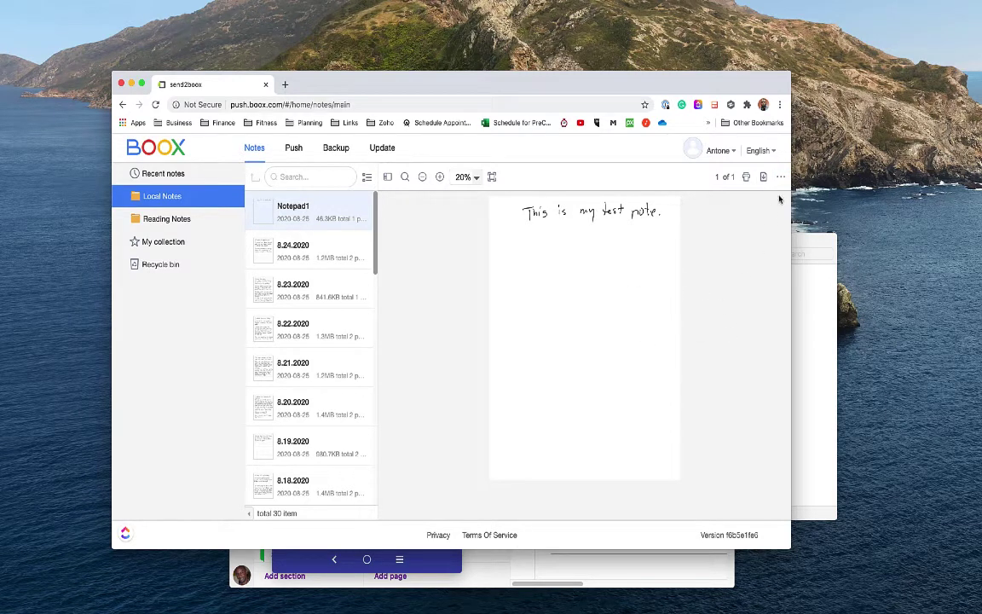
# Step: Try the Odd Spreads page layout, then switch back to No Spreads
pyautogui.click(781, 177)
pyautogui.click(721, 325)
pyautogui.click(780, 177)
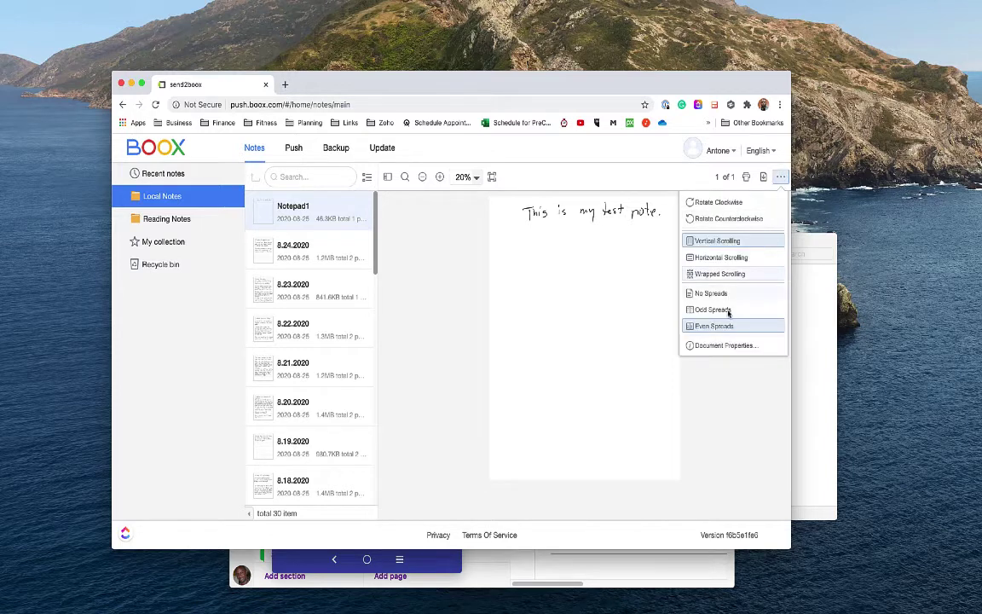
pyautogui.click(707, 295)
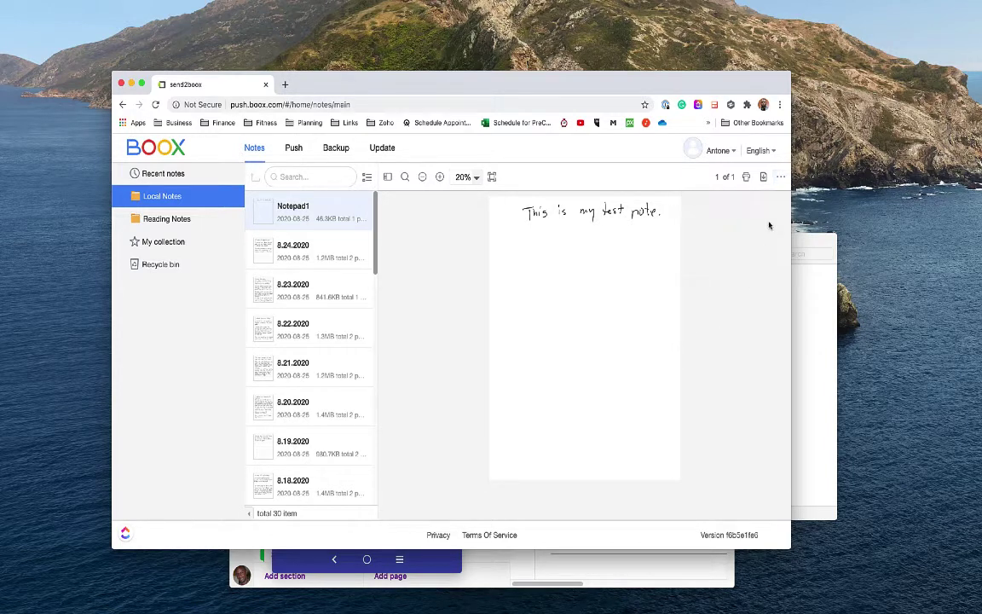
pyautogui.click(781, 177)
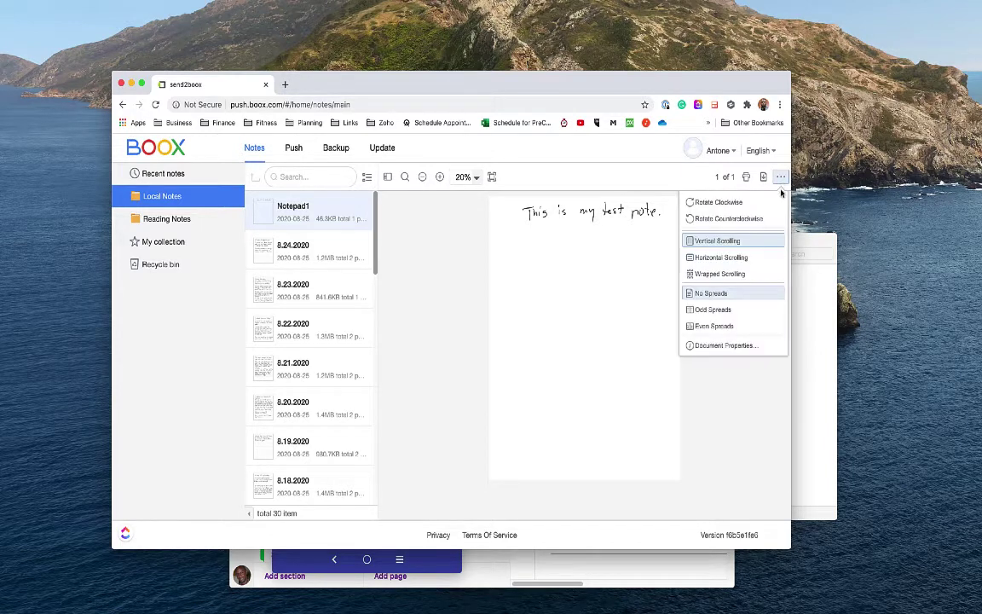
# Step: Check Notepad1's document properties (Notepad1.pdf, 46.3 KB, PDF 1.7) and close them
pyautogui.click(717, 348)
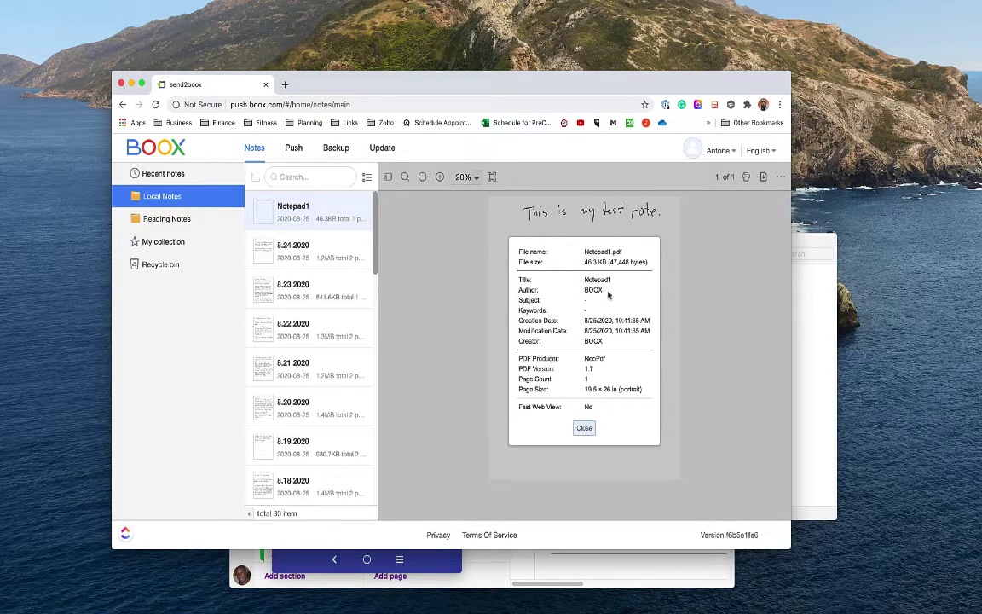
pyautogui.click(585, 429)
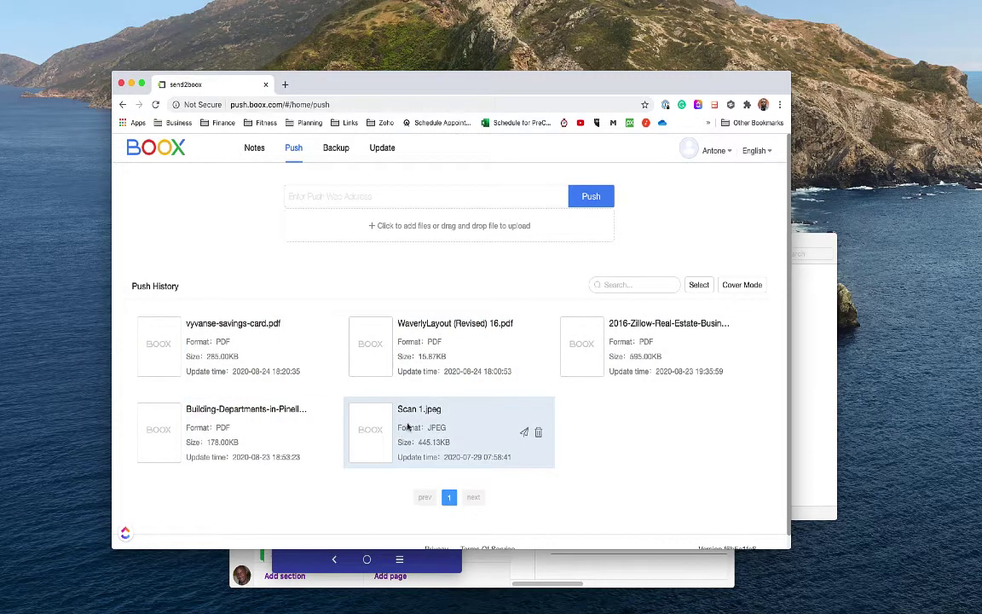
# Step: Open the file chooser from the Push page's upload area
pyautogui.click(433, 226)
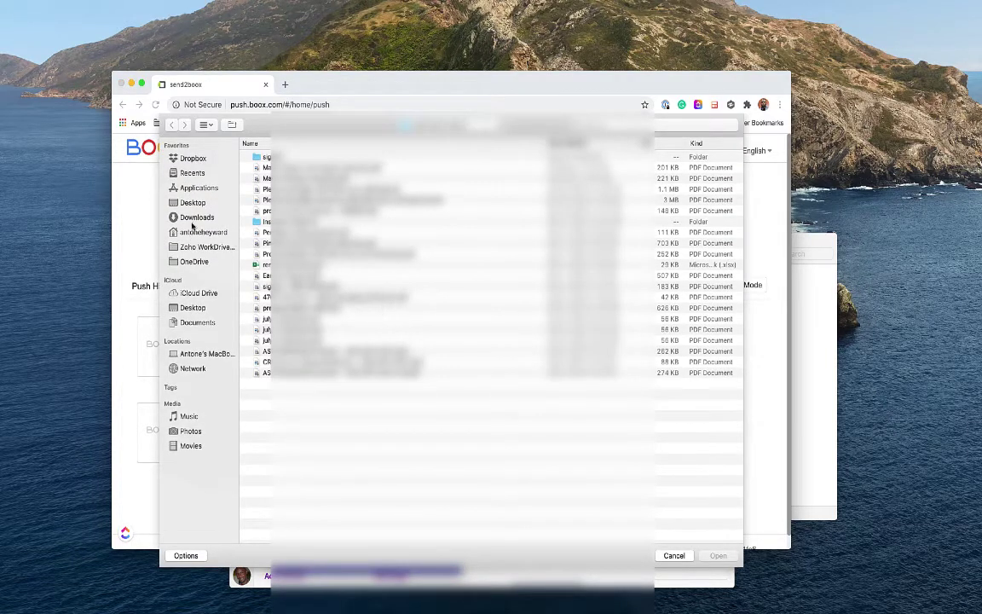
# Step: Upload Best-Real-Estate-Books-Ever.pdf from the Downloads/PDF folder to the device
pyautogui.click(194, 218)
pyautogui.doubleClick(256, 157)
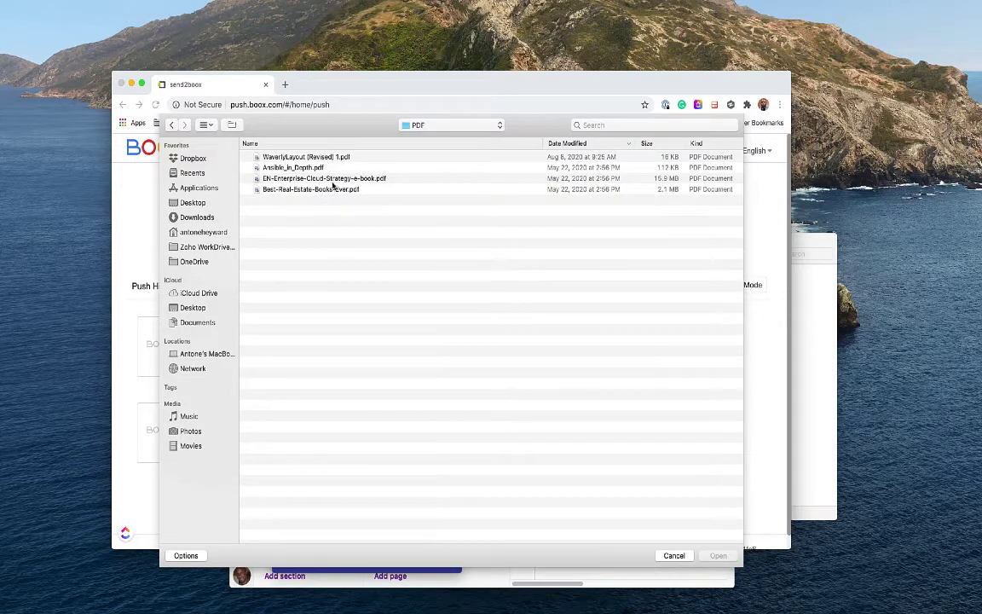
pyautogui.doubleClick(358, 189)
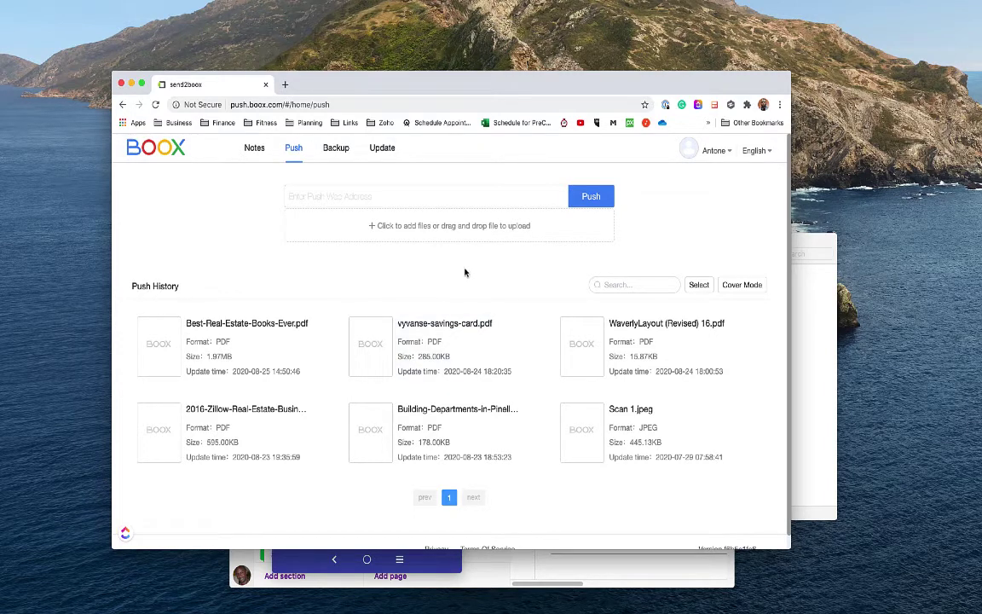
# Step: Open Local Notes and sort the list by create time so Notepad1 comes first
pyautogui.click(254, 147)
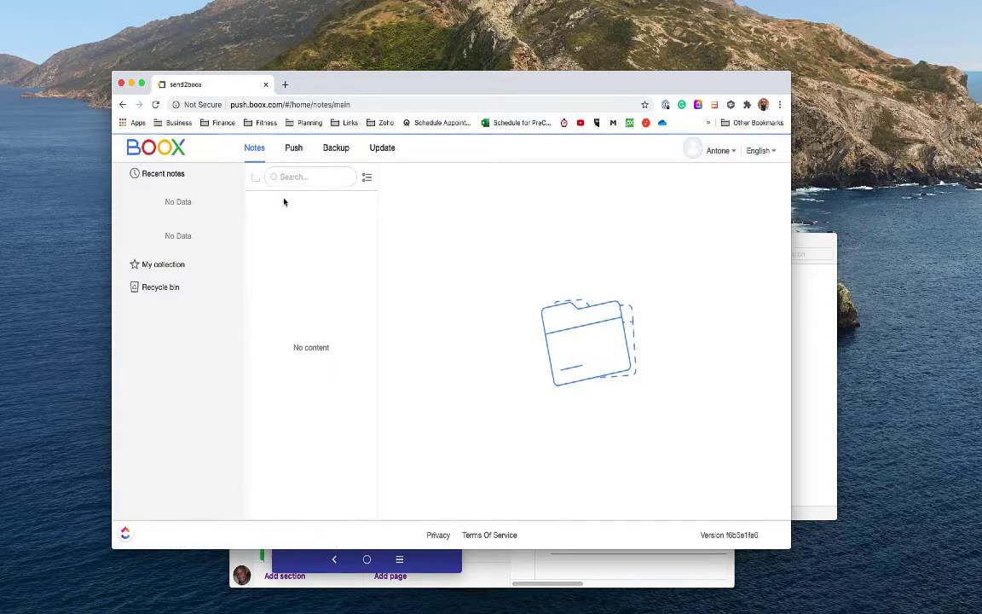
pyautogui.click(208, 203)
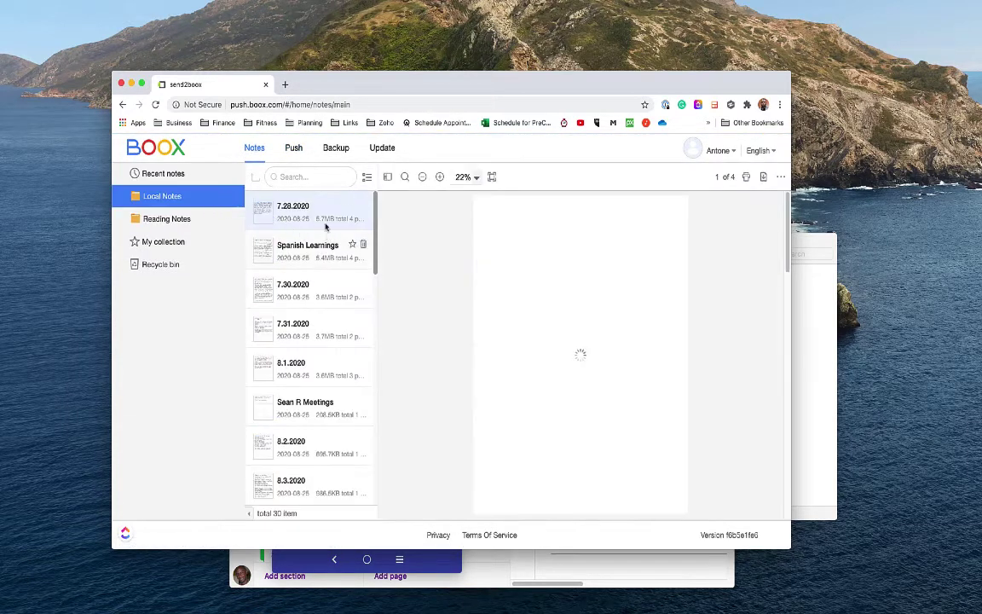
pyautogui.click(367, 177)
pyautogui.click(368, 197)
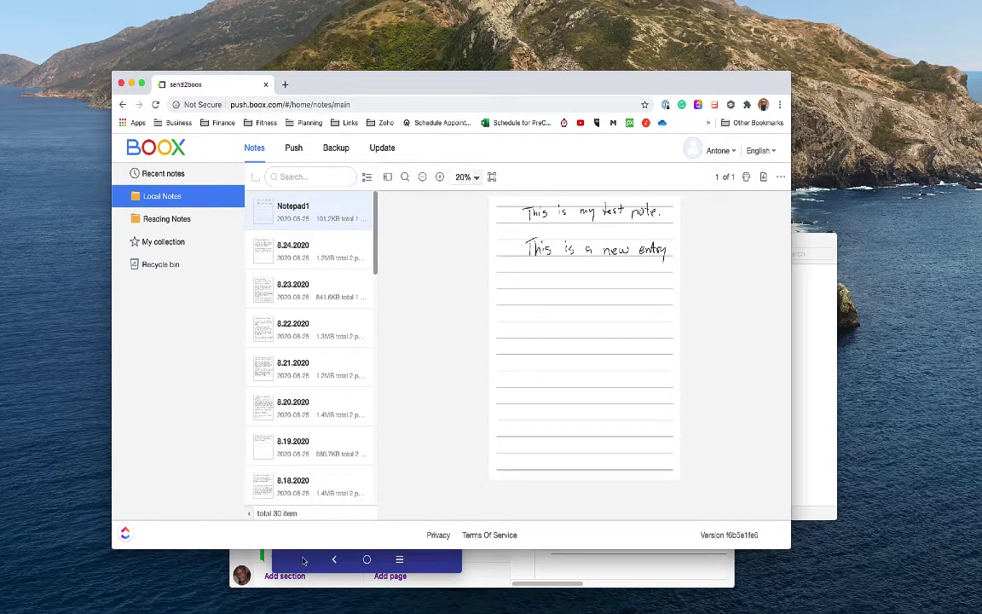
# Step: Bring the mirrored phone window with the BOOX app to the front
pyautogui.press('super+Tab')
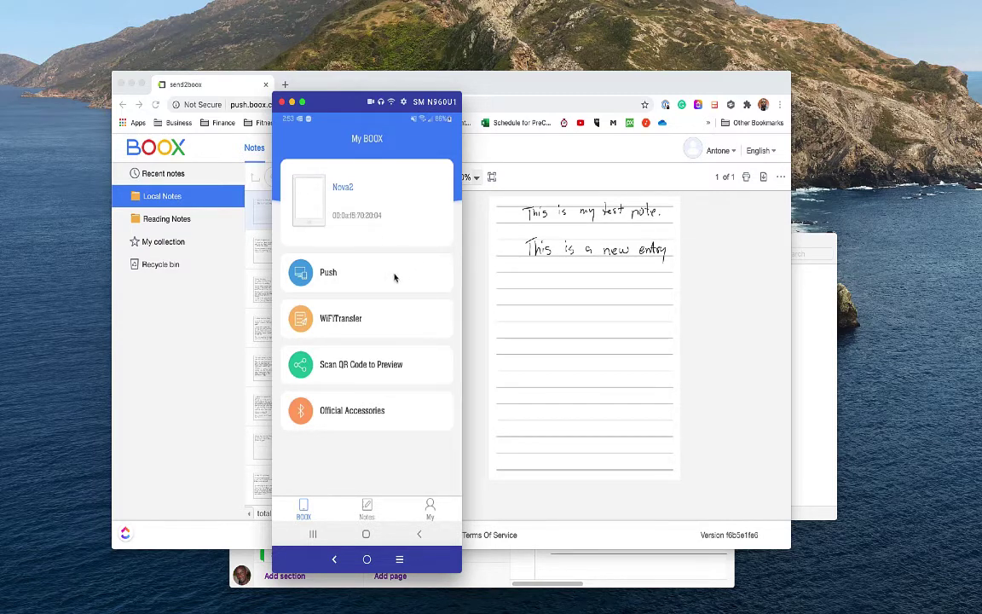
# Step: Push [Untitled].pdf from the phone's Documents files through the BOOX app
pyautogui.click(352, 276)
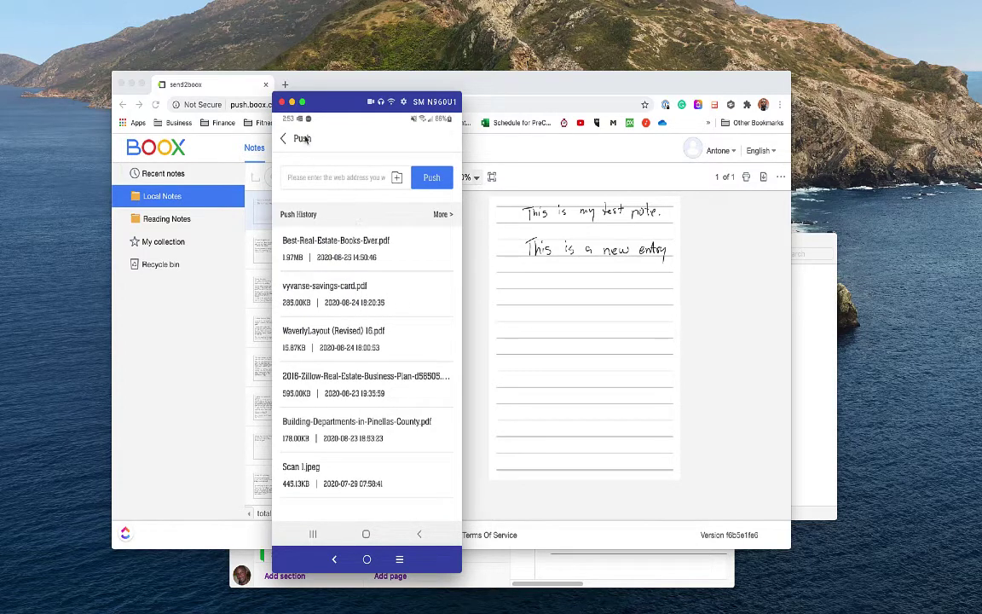
pyautogui.click(405, 303)
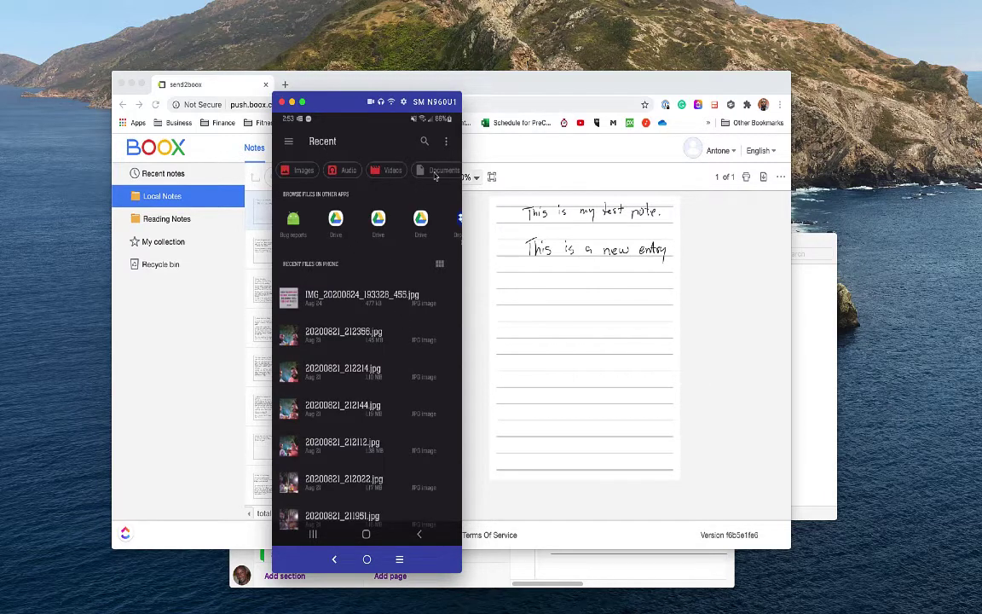
pyautogui.click(436, 171)
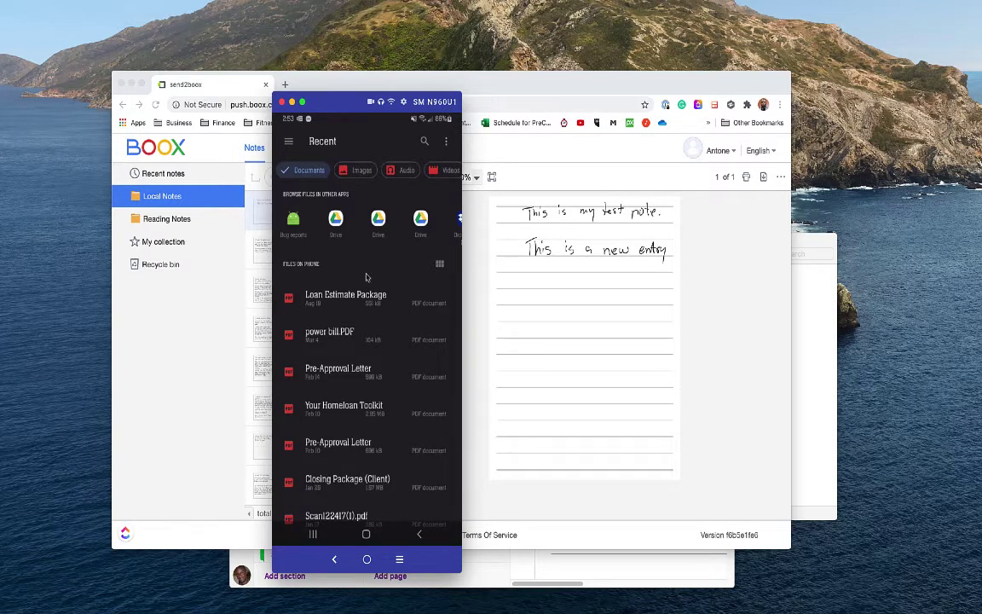
pyautogui.scroll(-3, 372, 378)
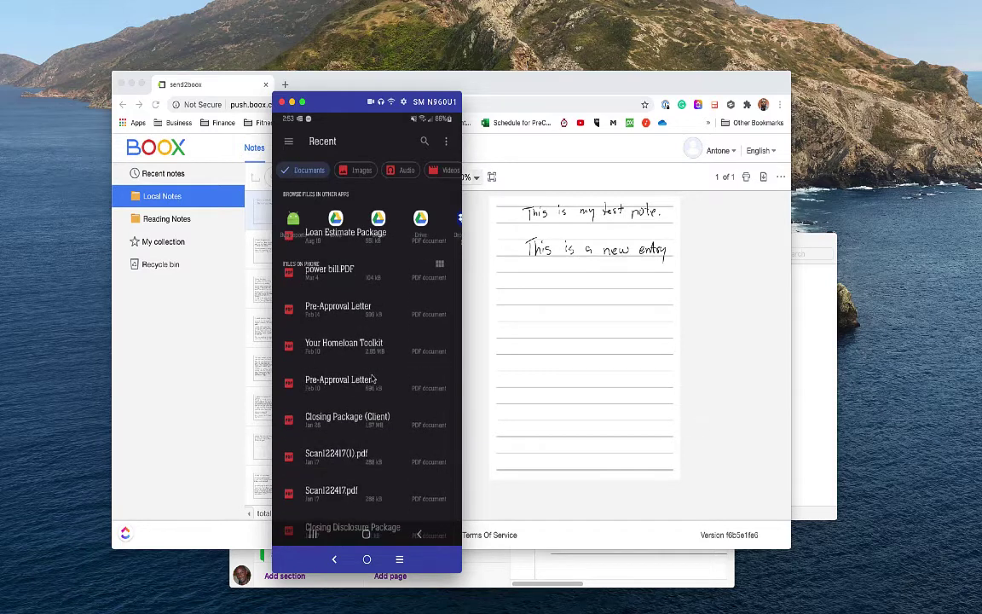
pyautogui.scroll(-3, 373, 378)
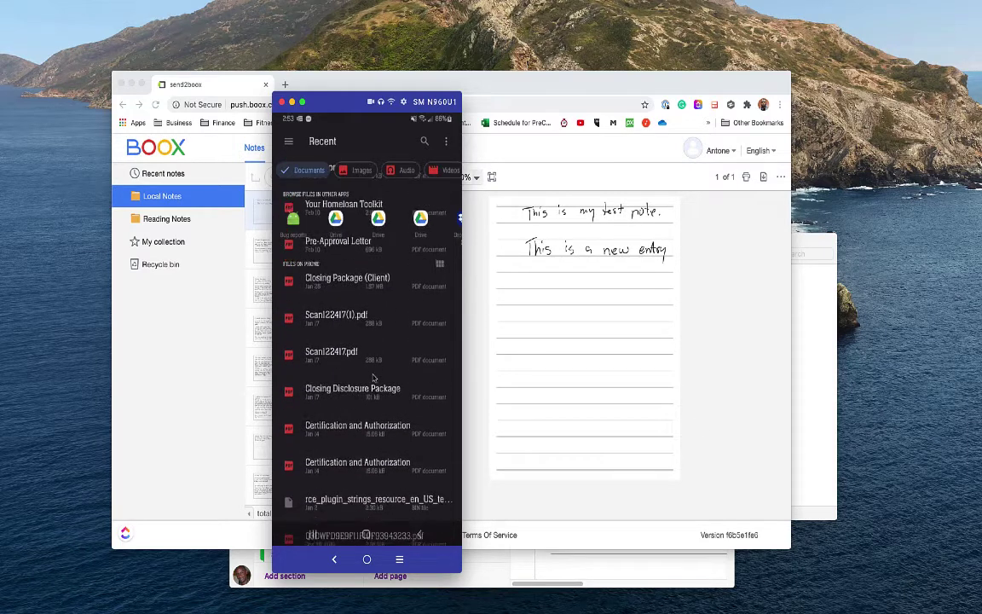
pyautogui.scroll(-6, 372, 378)
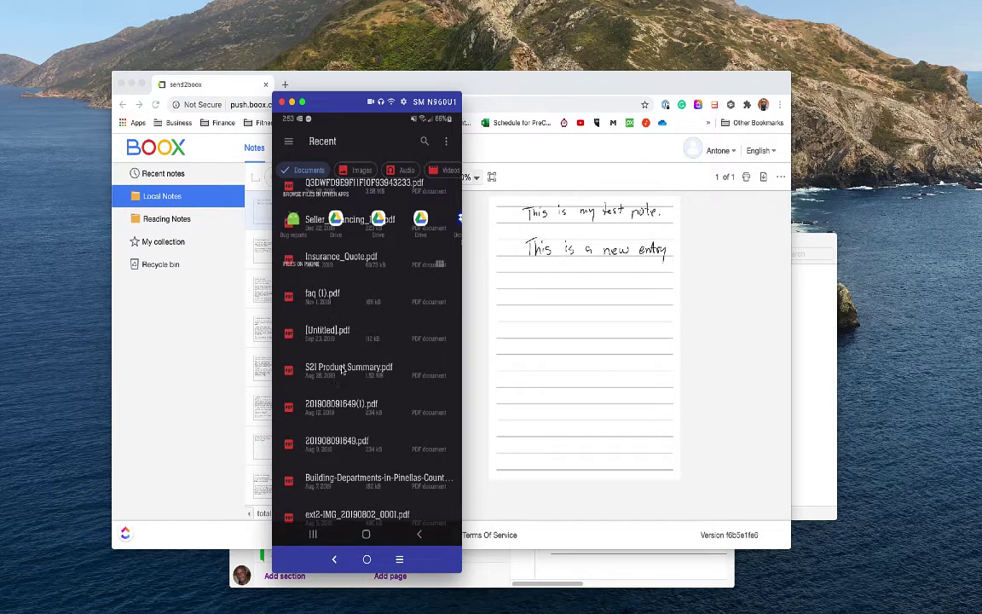
pyautogui.click(342, 368)
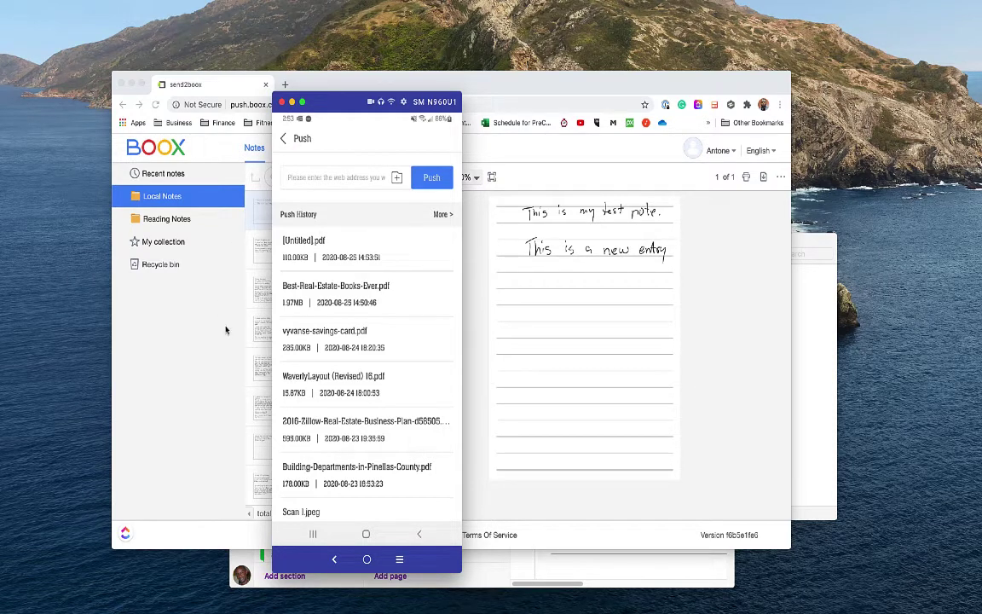
# Step: Confirm [Untitled].pdf tops the web push history, then return the phone app to its home screen
pyautogui.click(204, 299)
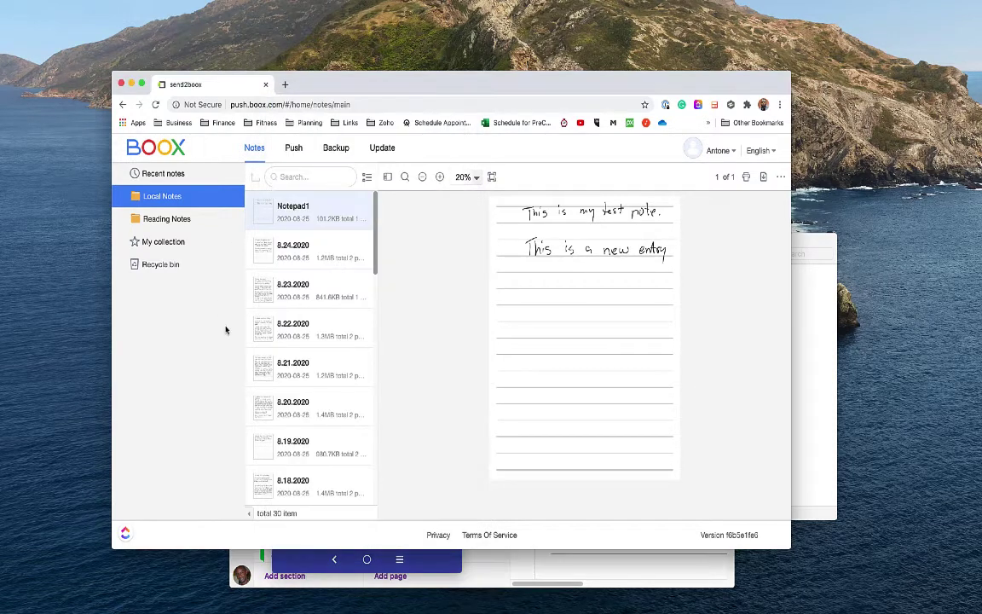
pyautogui.click(293, 149)
pyautogui.moveTo(243, 333)
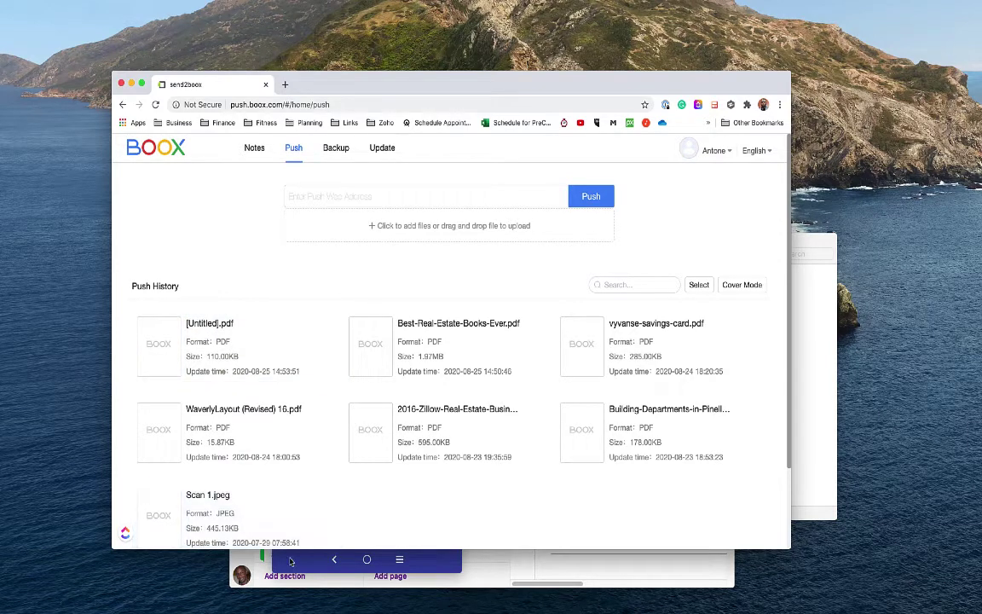
pyautogui.press('super+Tab')
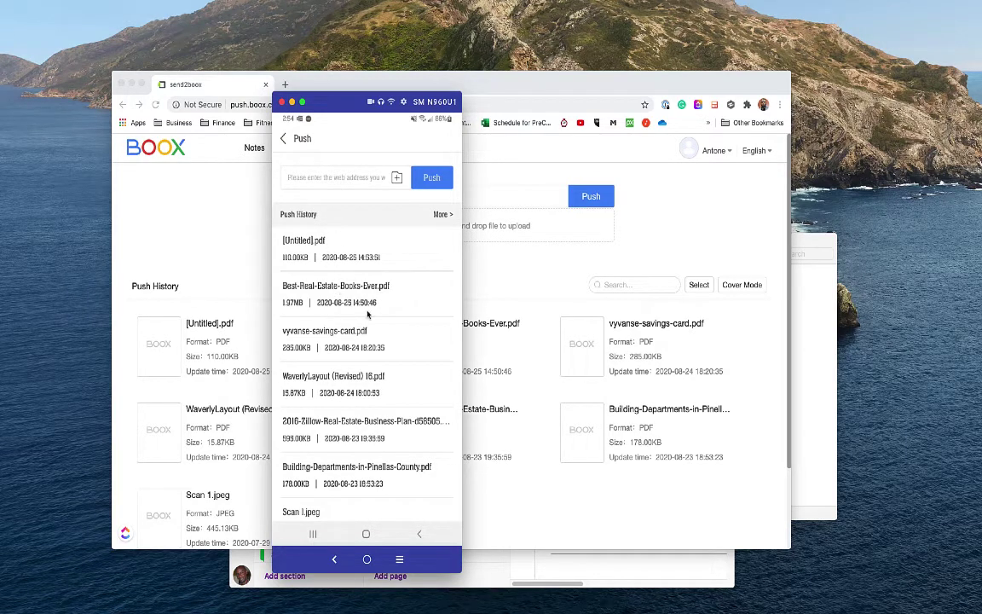
pyautogui.click(283, 138)
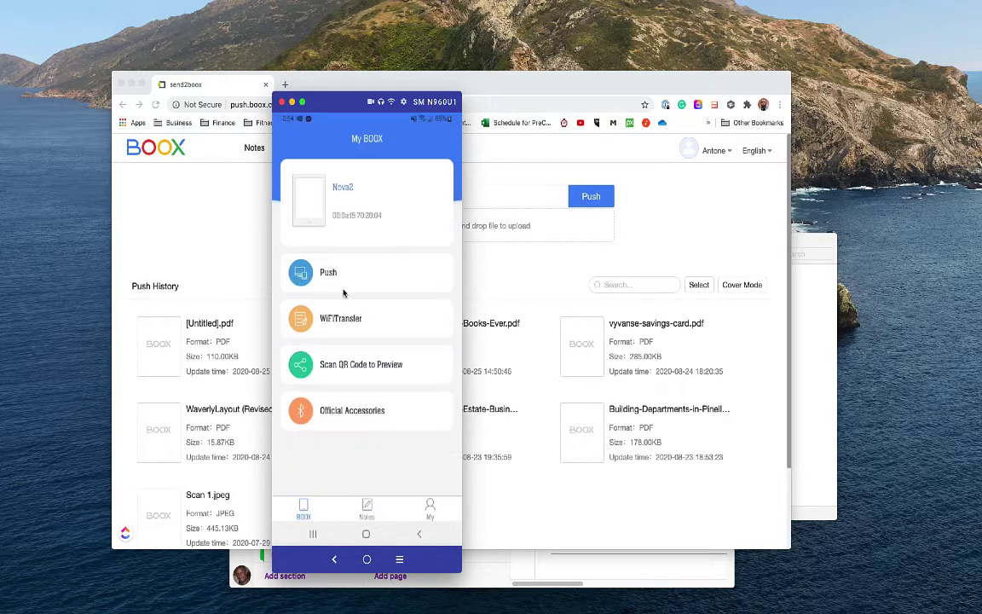